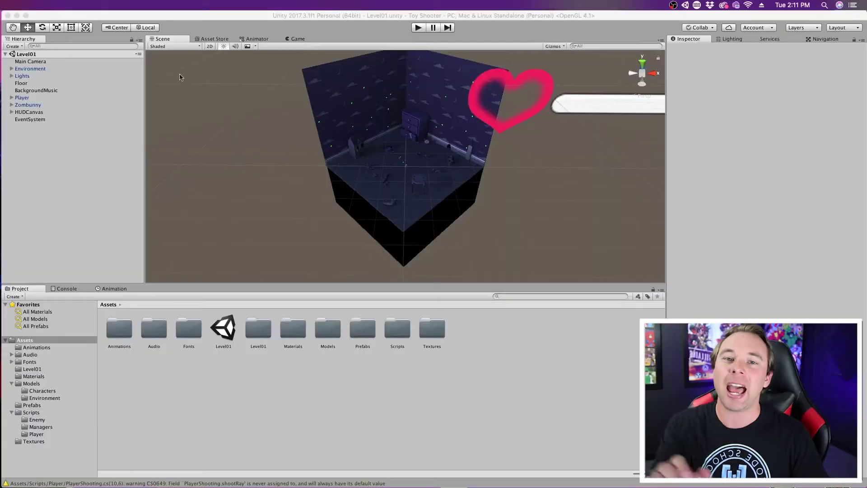
Add a new camera as a child of Main Camera and name it MiniCam
left_click(250, 17)
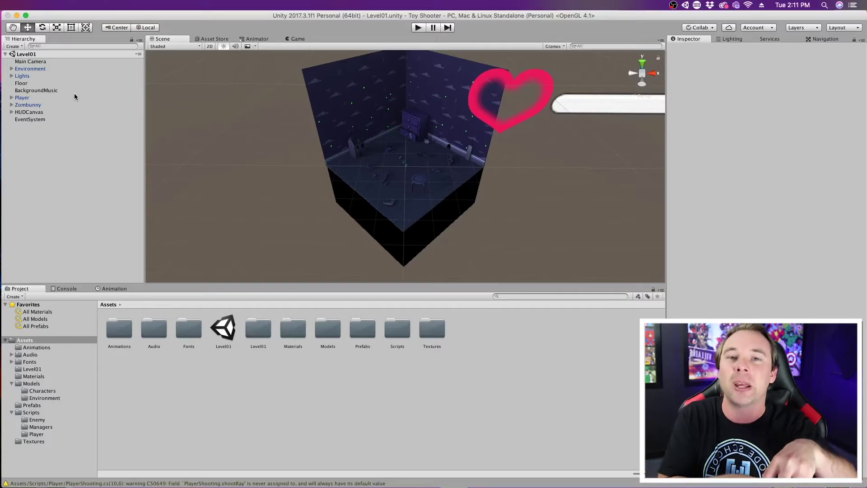
double_click(80, 63)
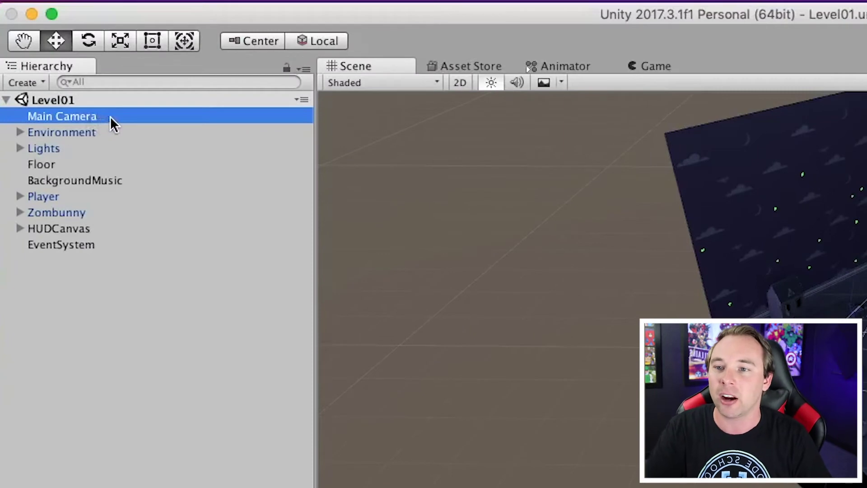
right_click(110, 115)
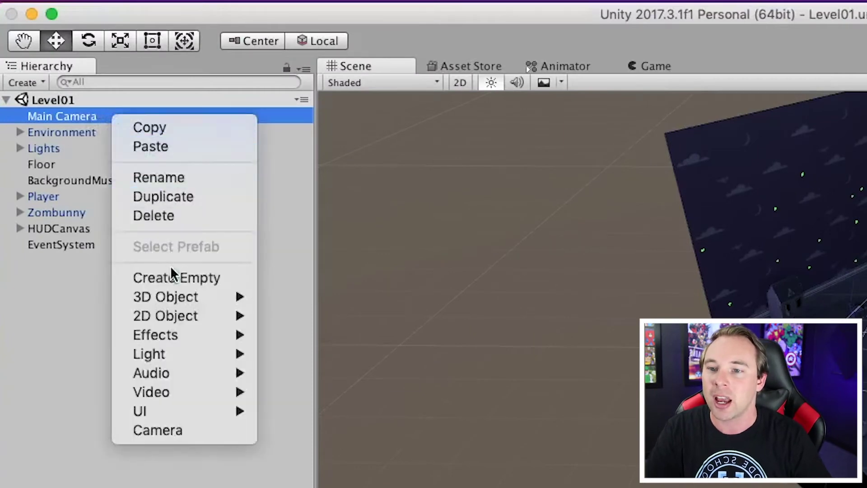
left_click(176, 429)
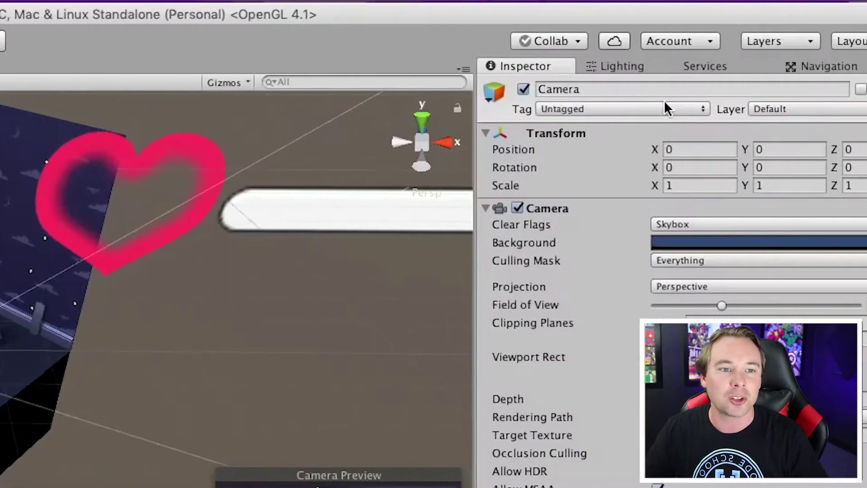
left_click(539, 90)
key("BackSpace")
key("BackSpace")
key("BackSpace")
key("BackSpace")
key("BackSpace")
key("BackSpace")
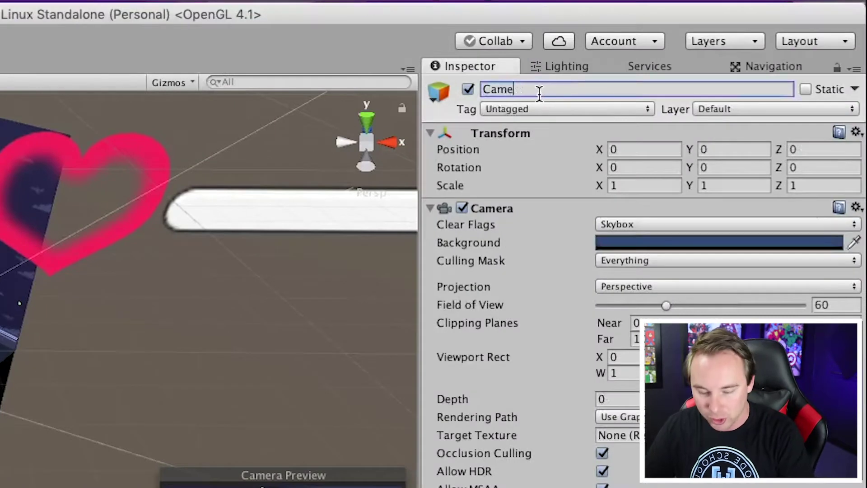
type("MiniCam")
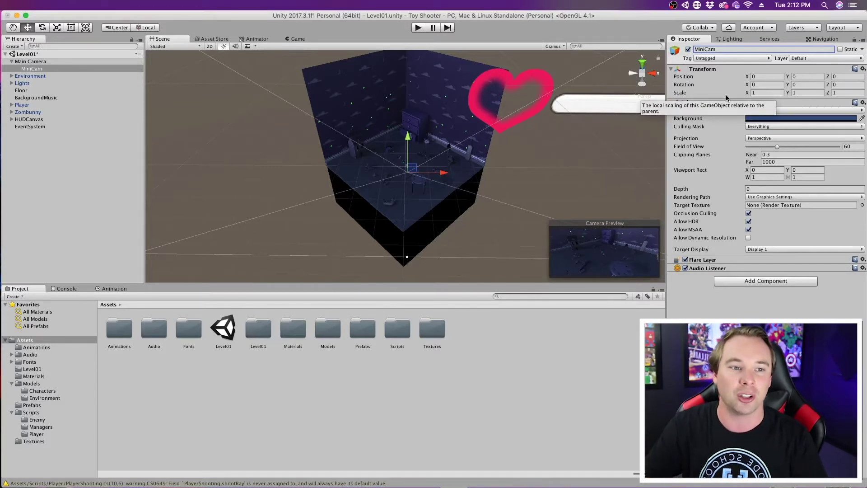
Set MiniCam's X rotation to 60, its Y position to 36.7 and its Z position to 7.4
left_click(771, 83)
type("60")
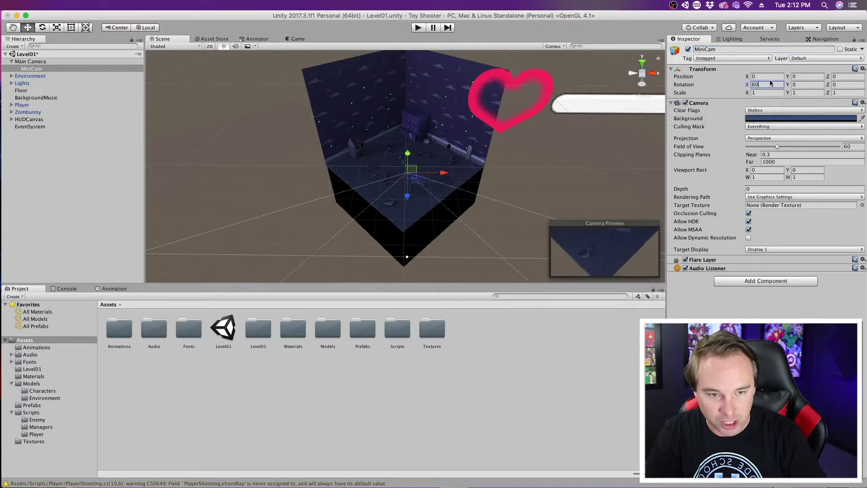
left_click(805, 77)
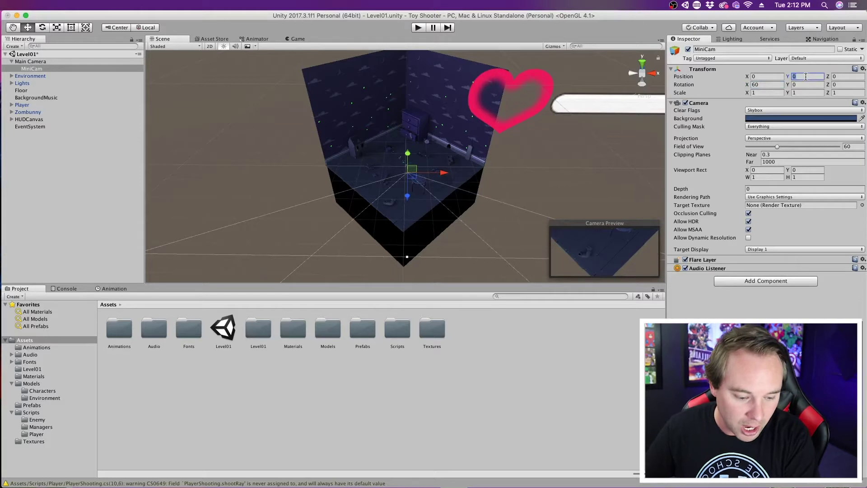
type("36")
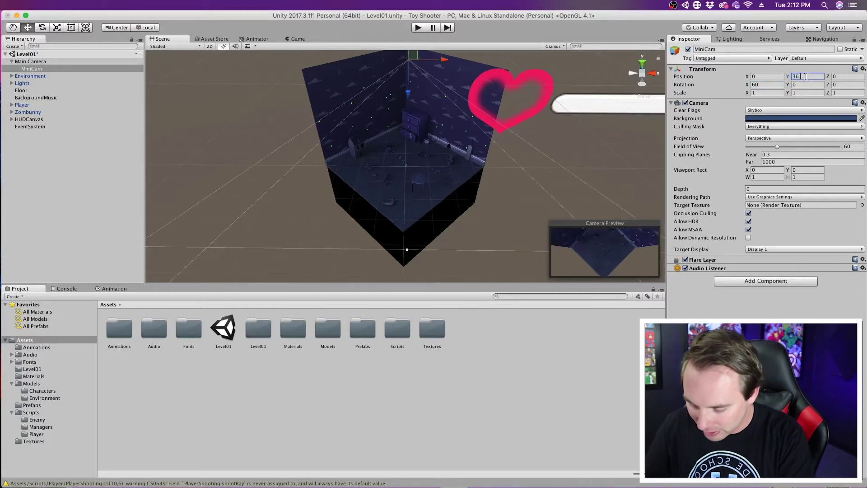
type(".7")
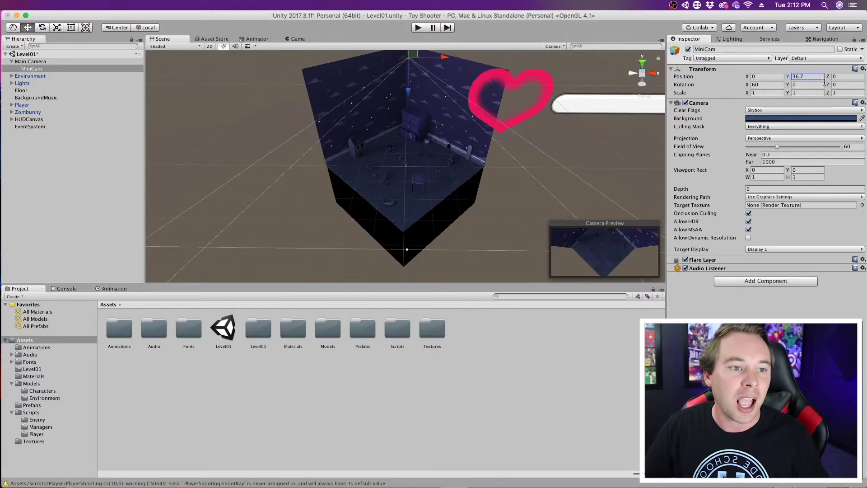
left_click(837, 77)
type("7.")
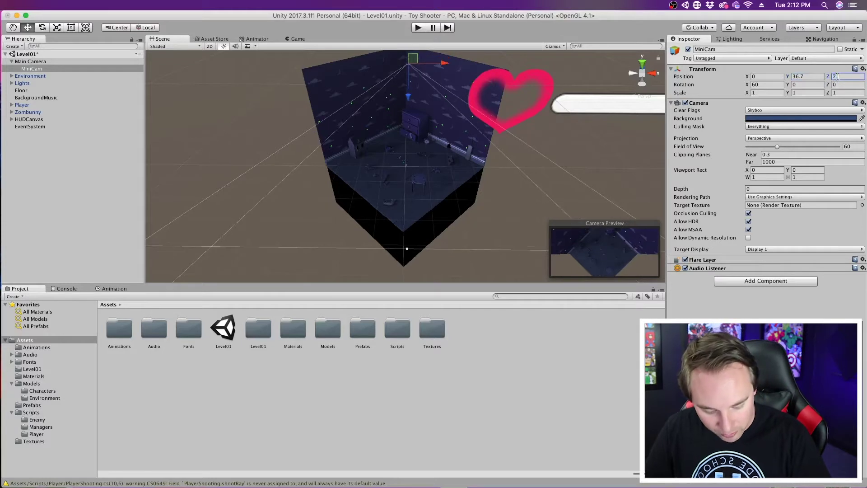
type("4")
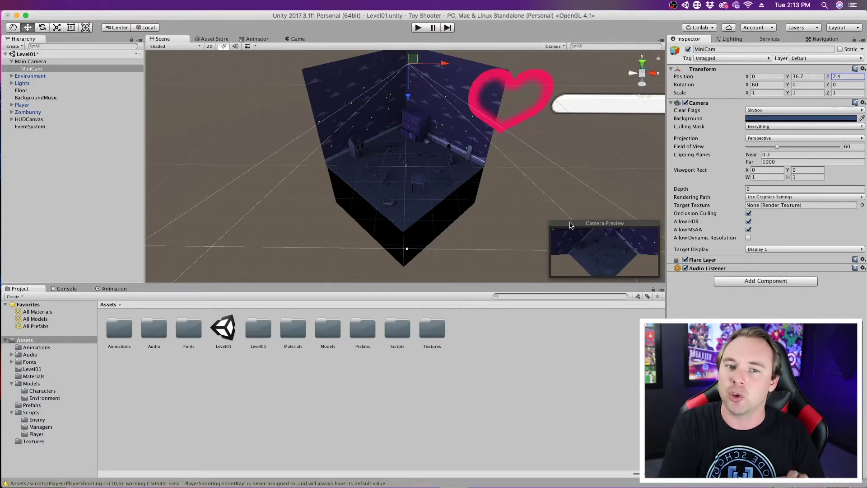
Create a Render Texture in the Assets folder and name it MiniTexture
left_click(480, 319)
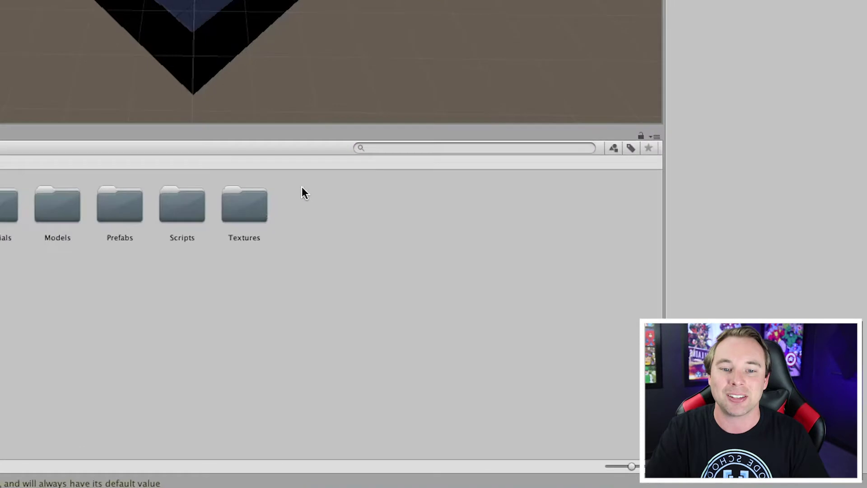
right_click(302, 186)
mouse_move(341, 195)
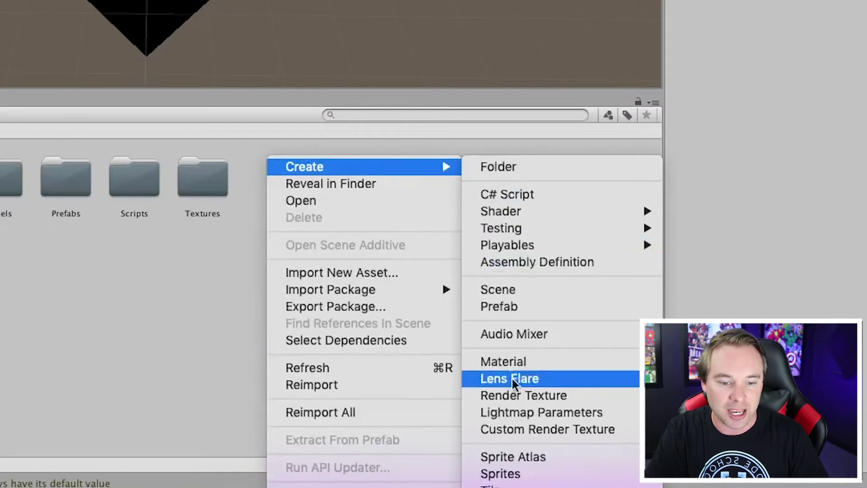
left_click(514, 400)
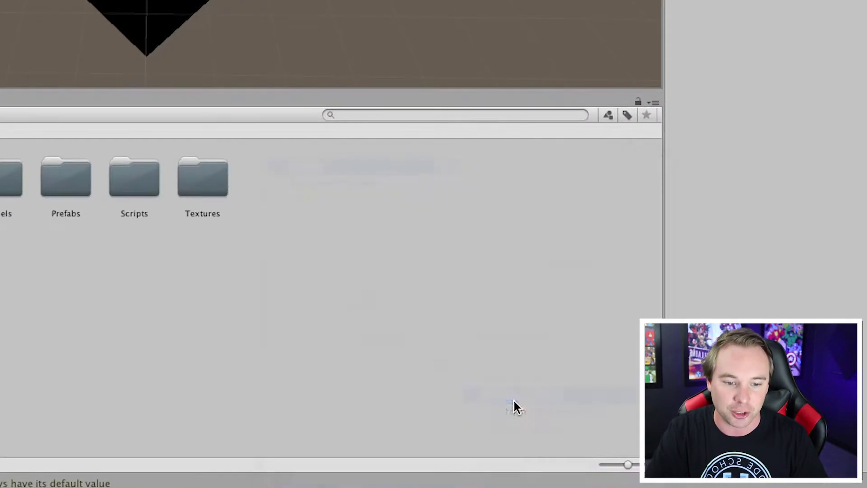
type("M")
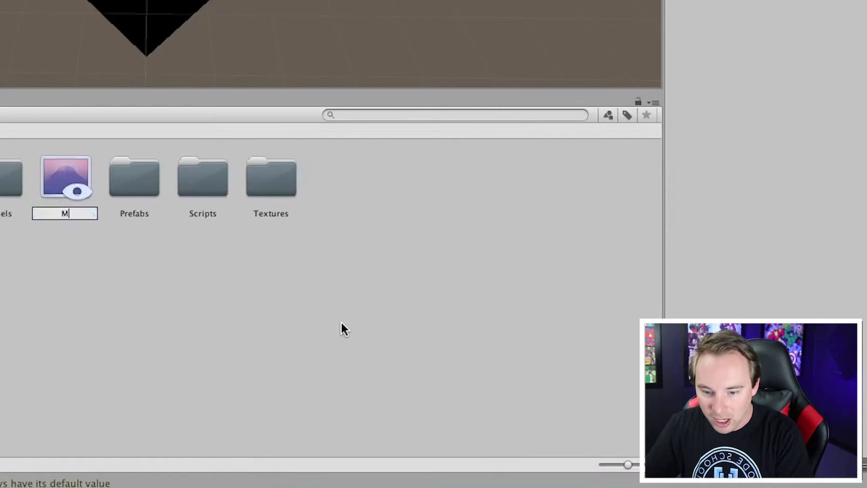
type("ini")
type("Tex")
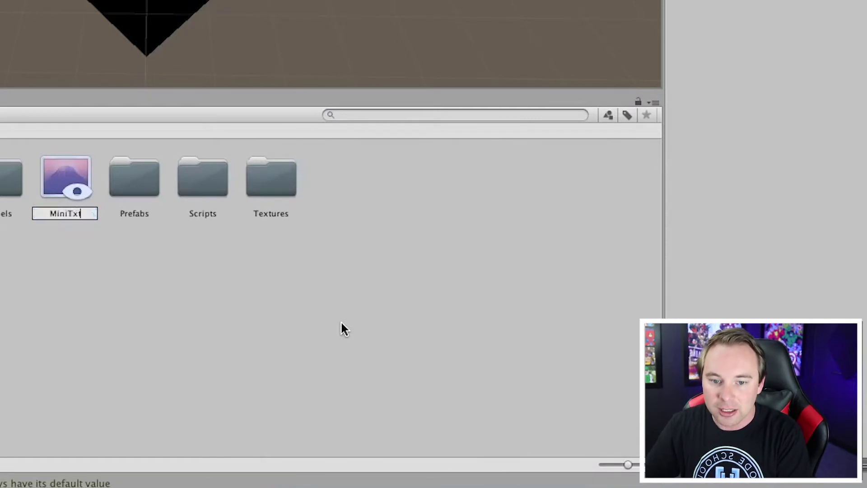
key("BackSpace")
key("BackSpace")
type("exture")
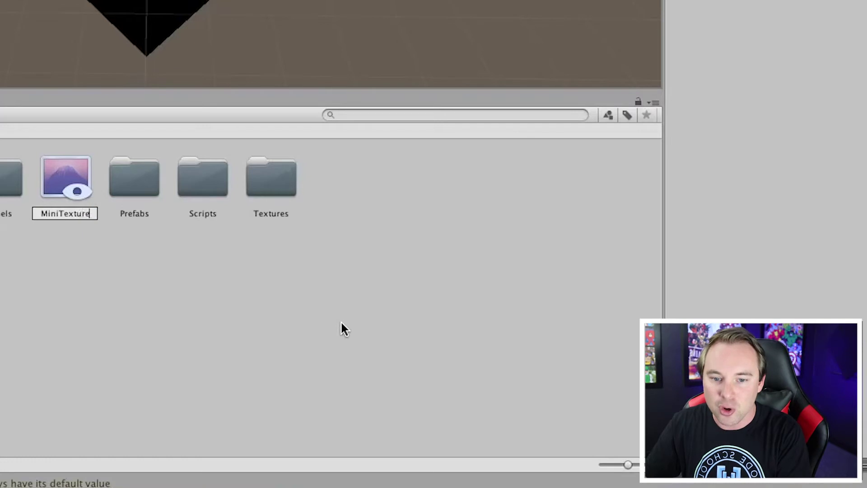
key("Return")
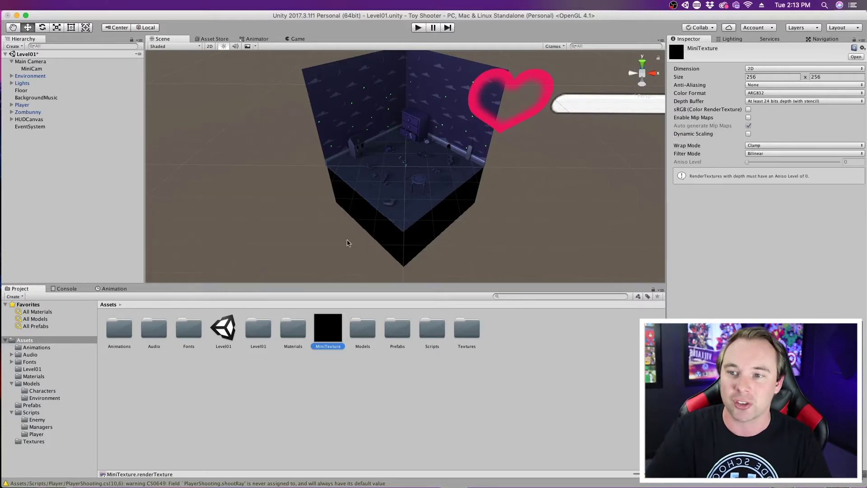
Assign MiniTexture as the target texture of the MiniCam camera
left_click(31, 69)
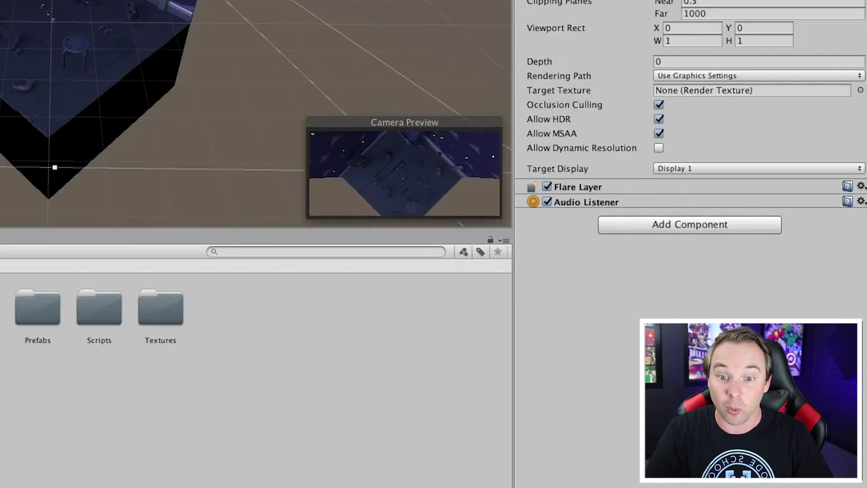
left_click_drag(0, 299, 668, 91)
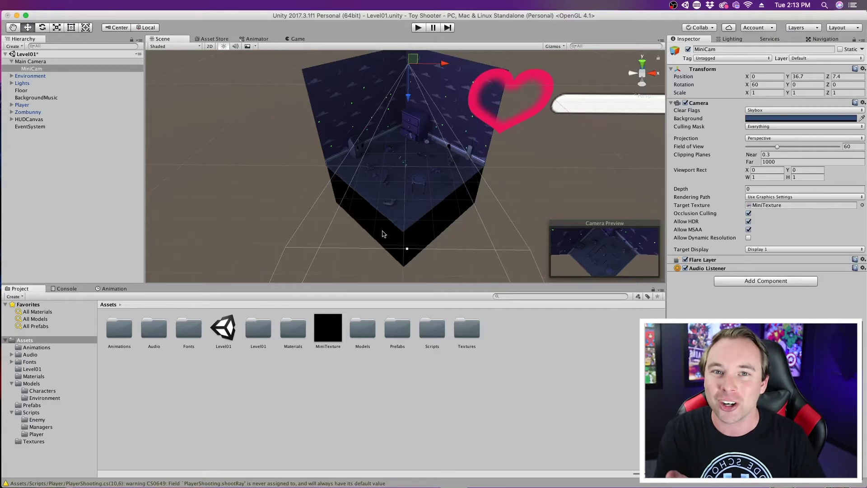
Add a Raw Image UI element as a child of HUDCanvas
left_click(28, 120)
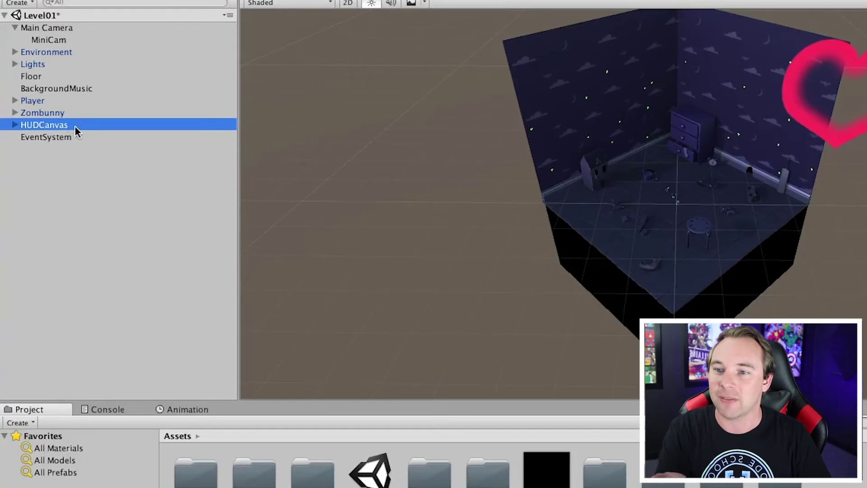
right_click(75, 126)
mouse_move(147, 349)
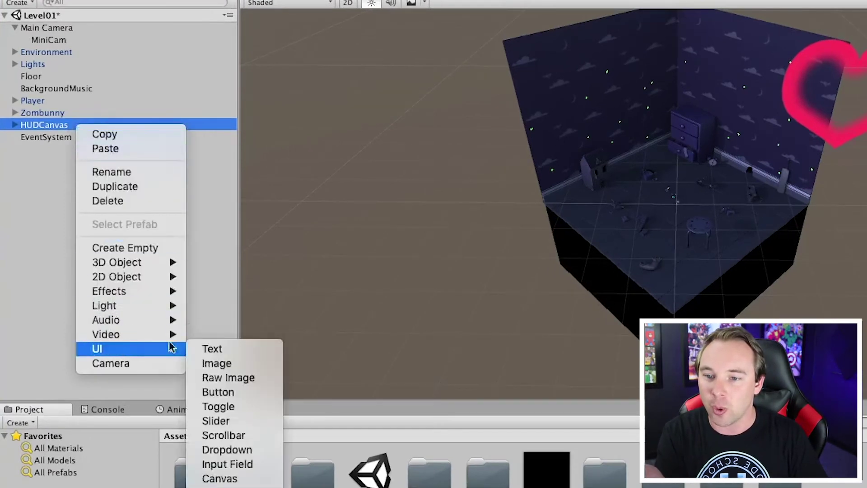
left_click(265, 378)
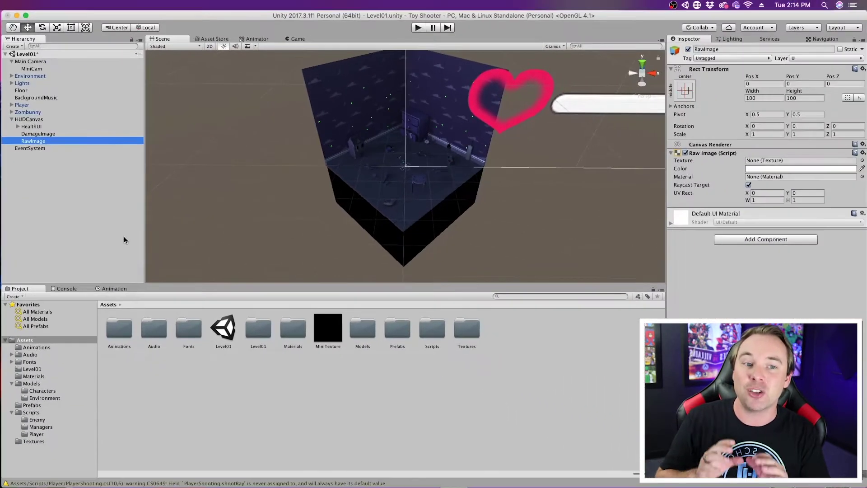
Move the raw image to the canvas's lower-right corner, at about X 497 and Y -181 from its center
scroll(461, 120, "down", 10)
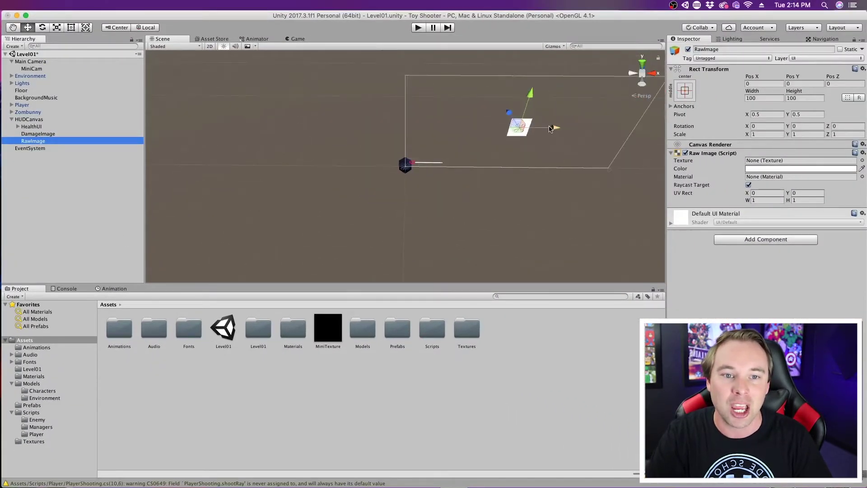
left_click_drag(555, 130, 653, 128)
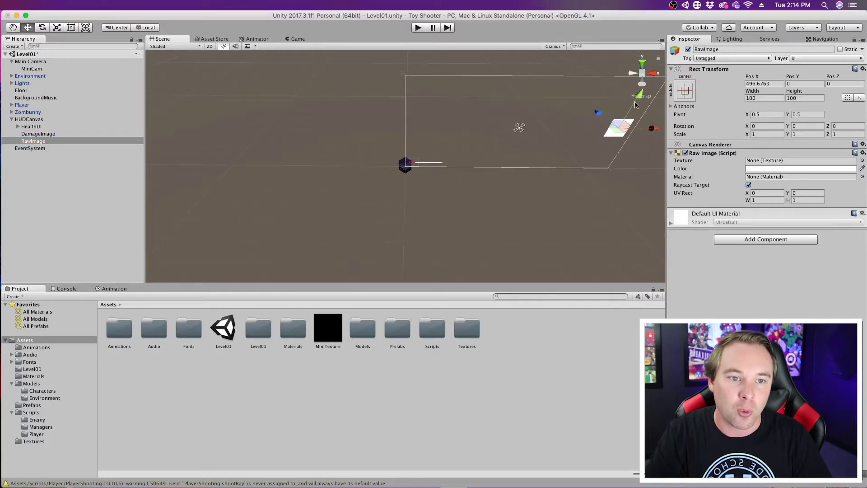
left_click_drag(636, 123, 619, 152)
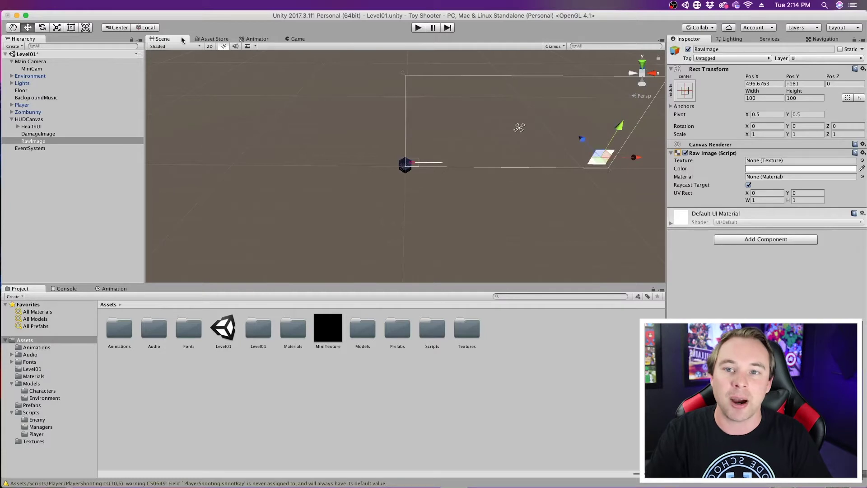
In the 2D scene view, anchor the raw image to the canvas's bottom right and assign MiniTexture as its texture
left_click(209, 46)
key("t")
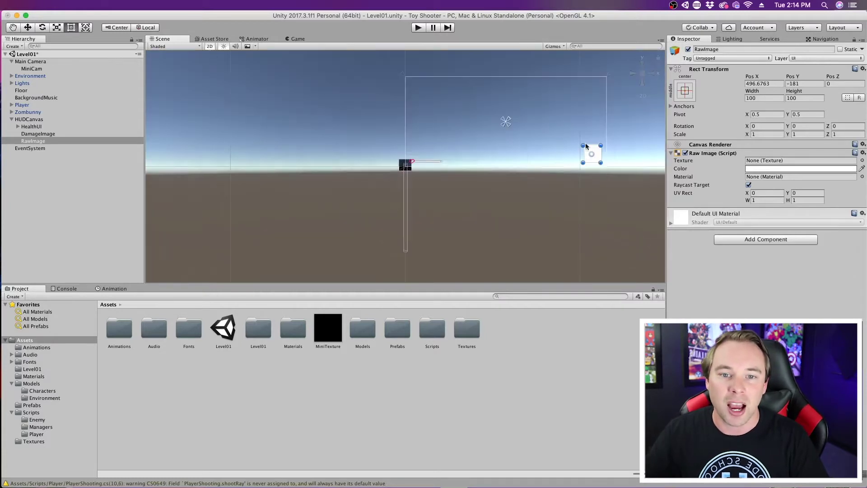
left_click(687, 94)
left_click(755, 201)
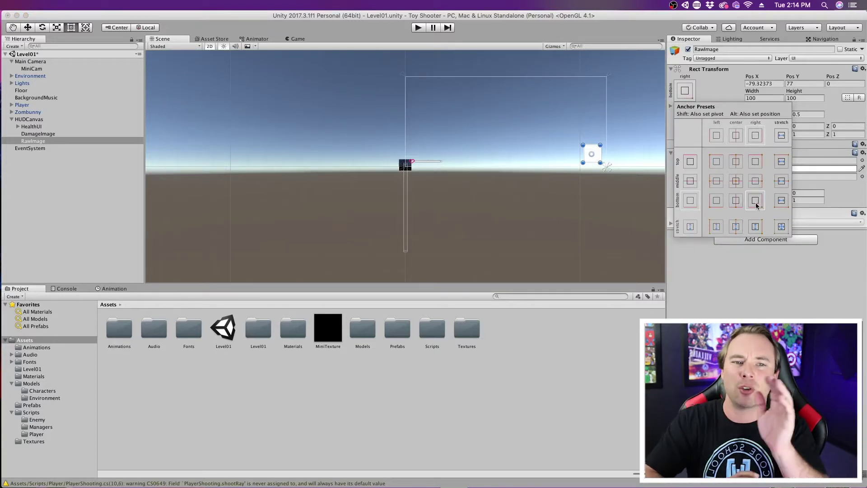
left_click(774, 286)
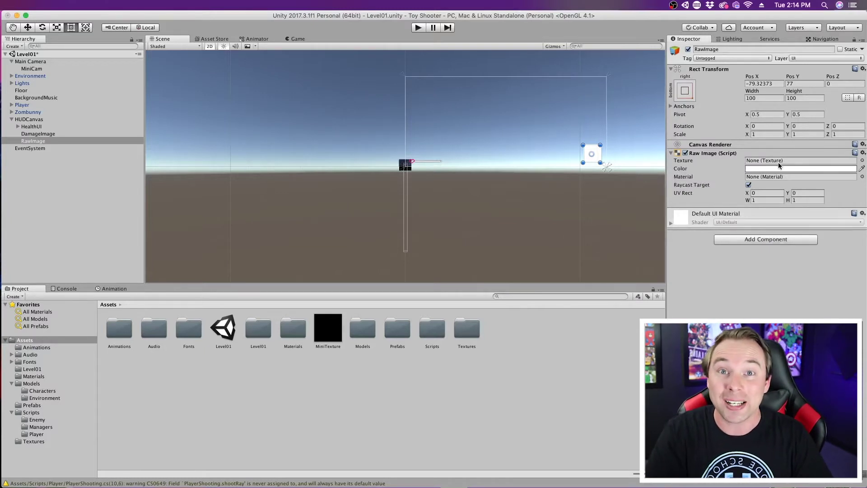
left_click_drag(331, 337, 758, 165)
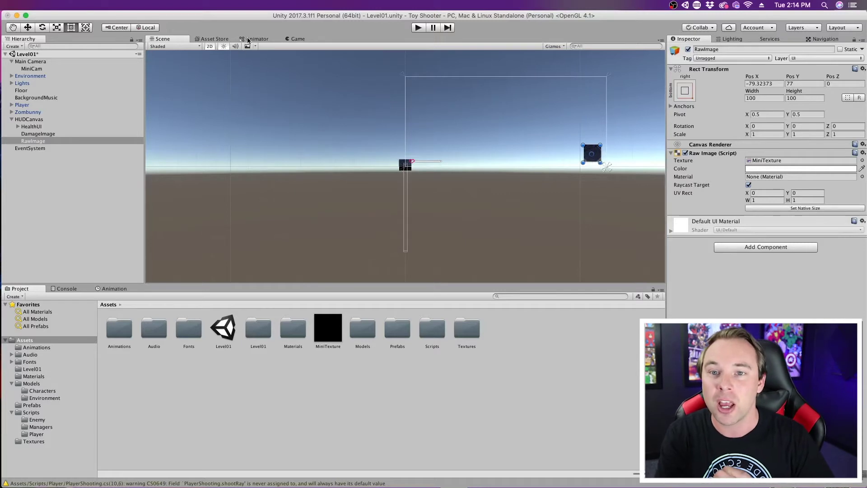
Play-test the level in the Game view to check the minimap image, and stop the game
left_click(297, 38)
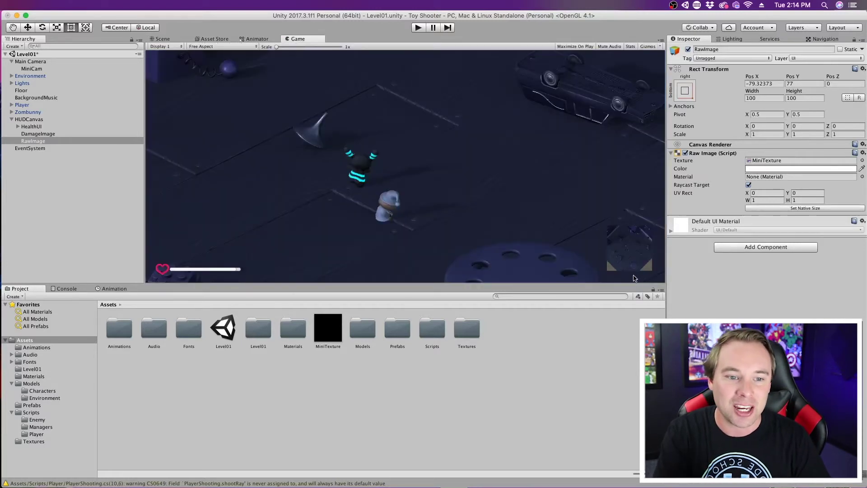
left_click(418, 28)
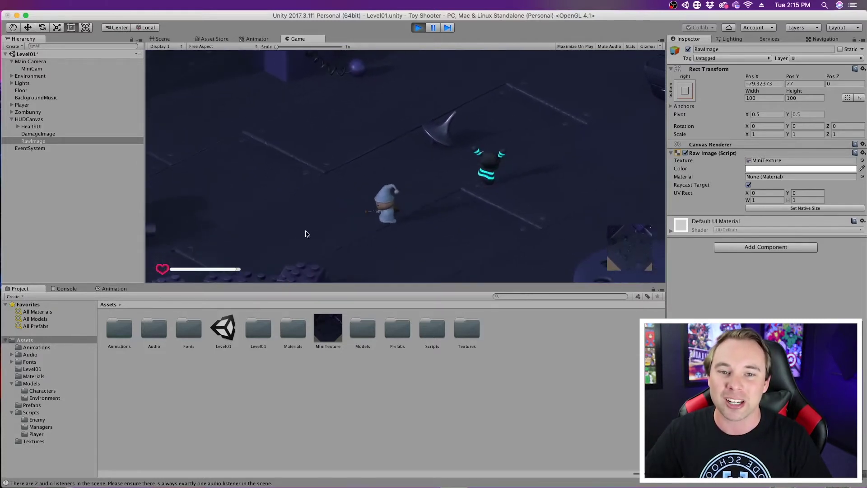
left_click(419, 28)
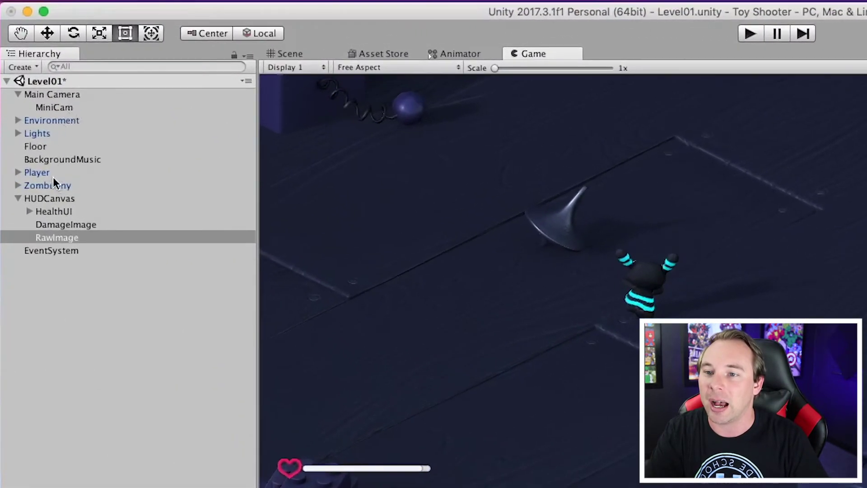
Create a 2D sprite object as a child of Player and name it Playericon
left_click(42, 172)
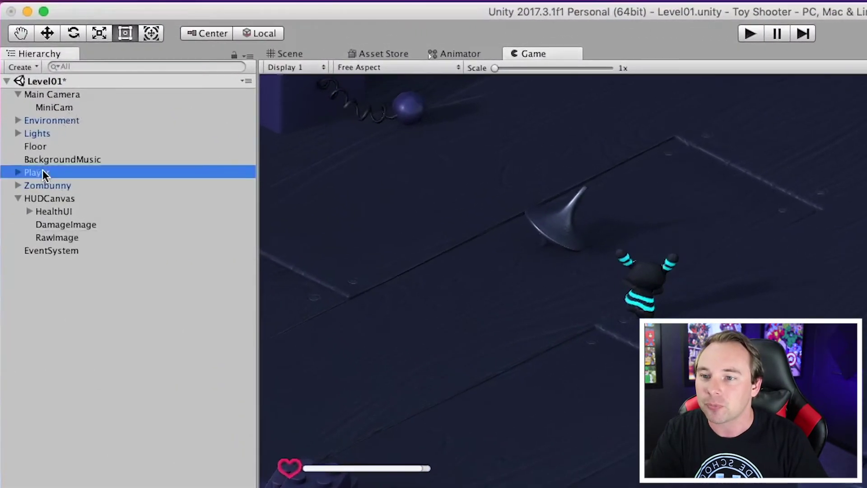
right_click(73, 173)
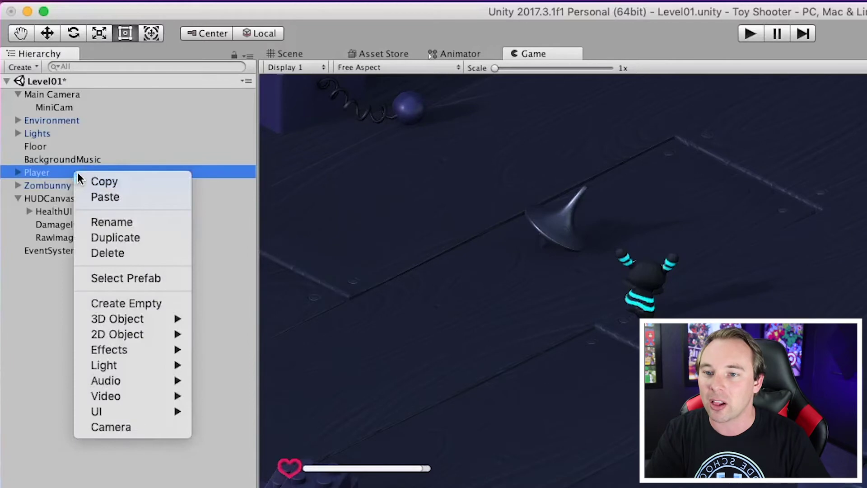
mouse_move(106, 417)
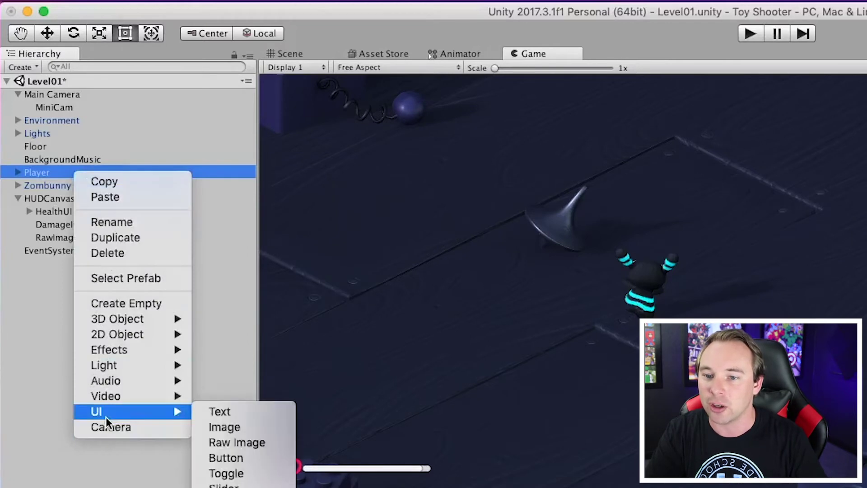
mouse_move(118, 333)
left_click(235, 333)
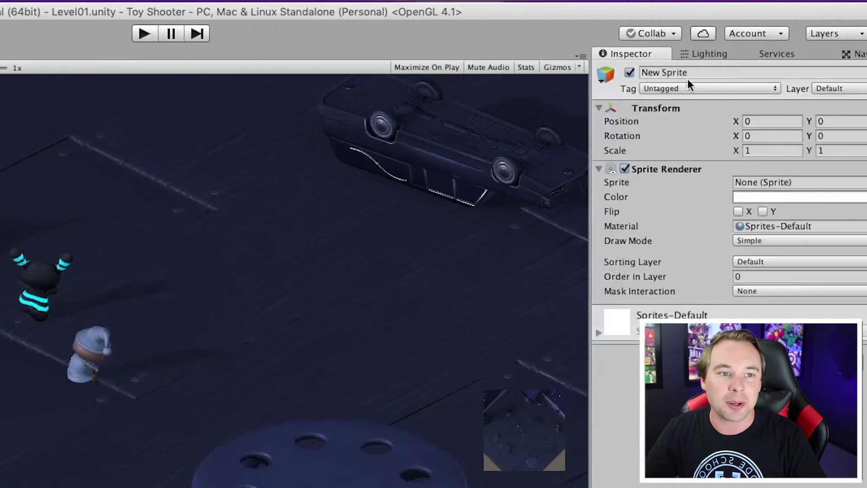
left_click(706, 73)
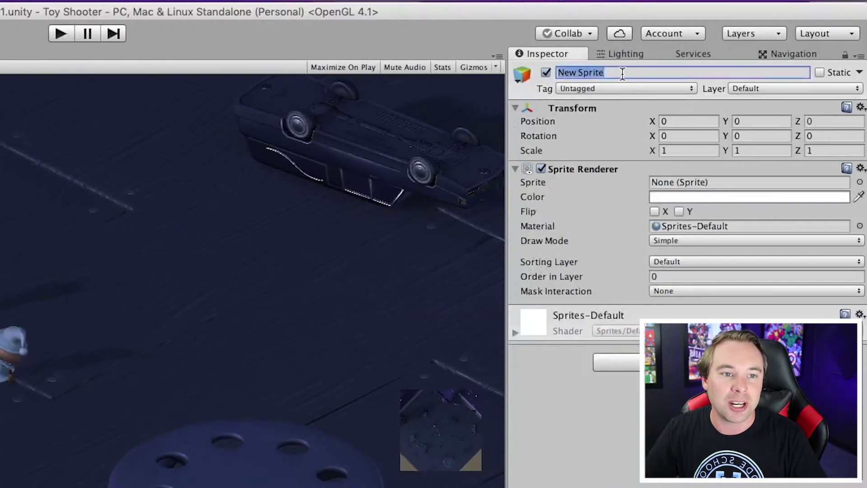
type("Playericon")
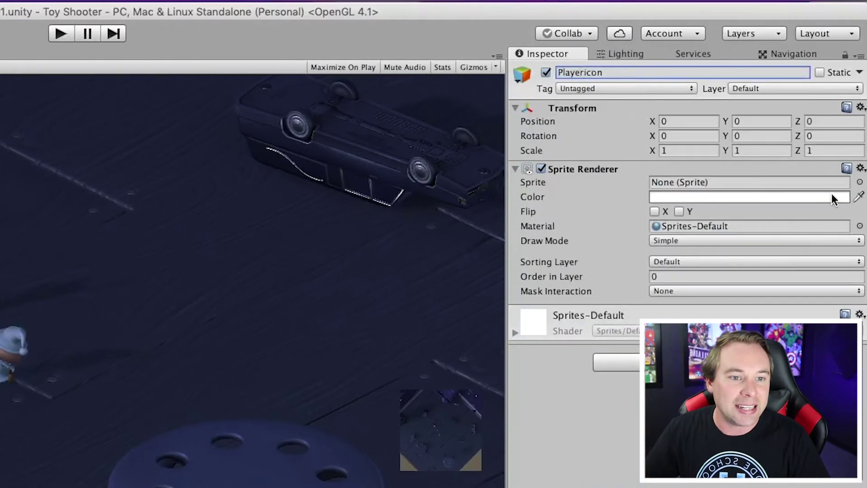
Assign the Heart sprite to Playericon's Sprite Renderer
left_click(859, 183)
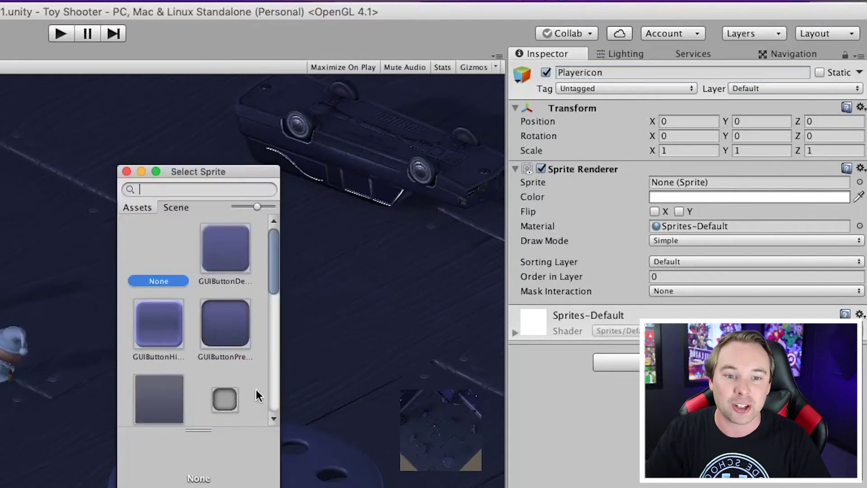
left_click_drag(277, 292, 272, 328)
left_click(231, 294)
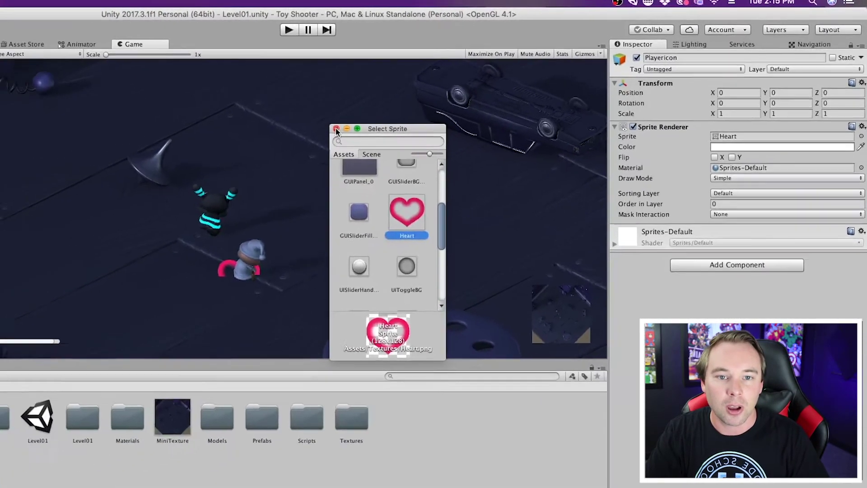
key("Return")
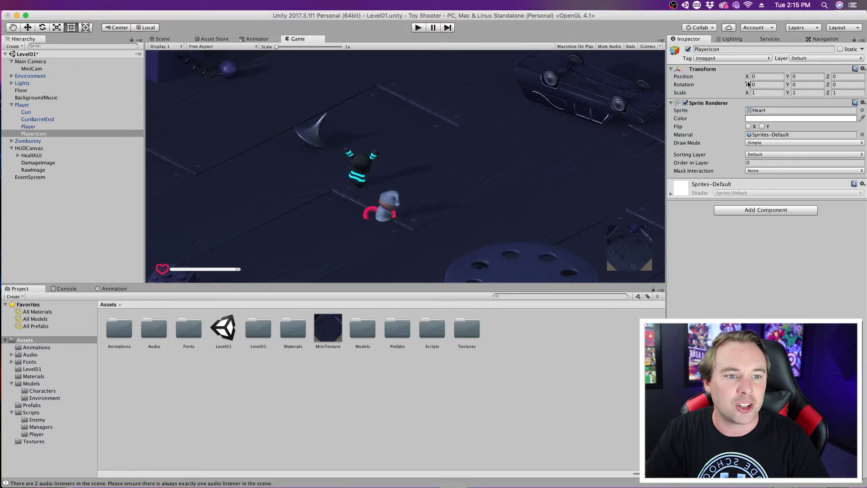
Set Playericon's transform to position 0.38, 0.67, -0.63, X rotation -95.5 and scale 3, 3, 10
left_click_drag(749, 86, 801, 77)
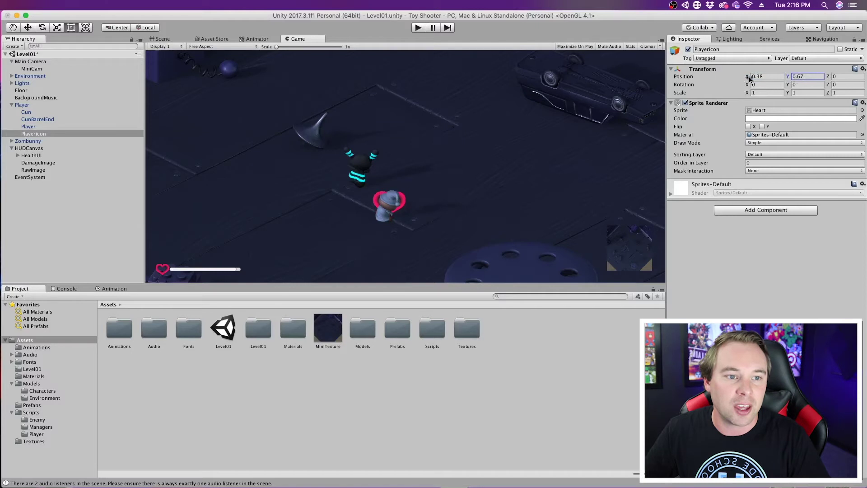
left_click_drag(823, 77, 819, 76)
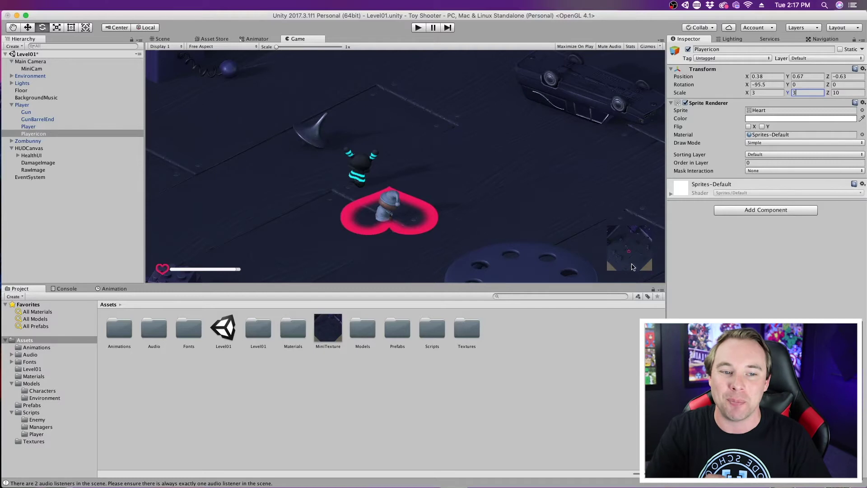
left_click(769, 100)
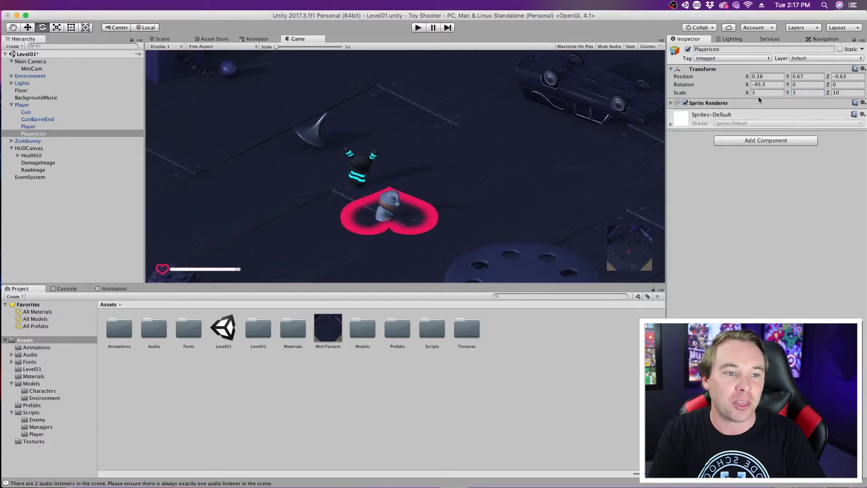
left_click(671, 103)
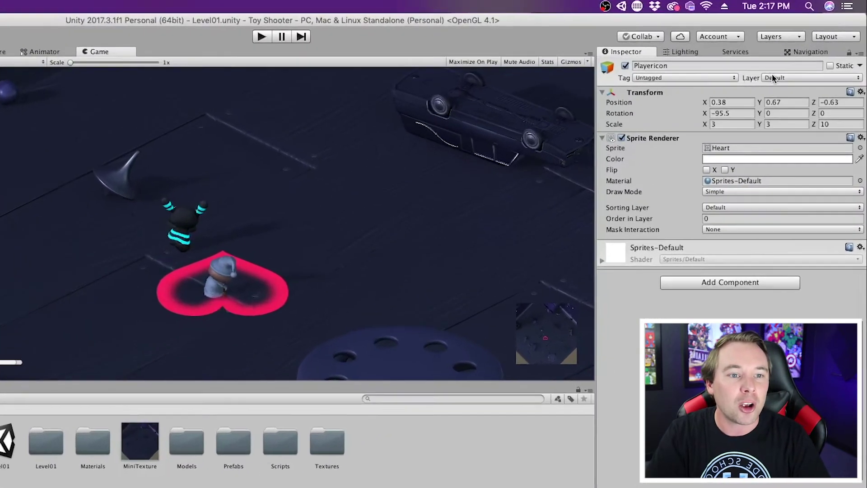
Add a layer named MiniMap as User Layer 10 and assign Playericon to it
left_click(773, 78)
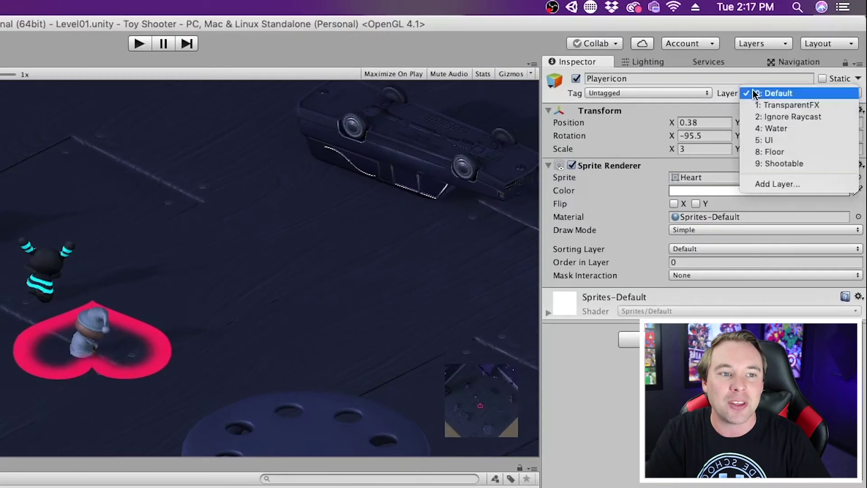
left_click(774, 183)
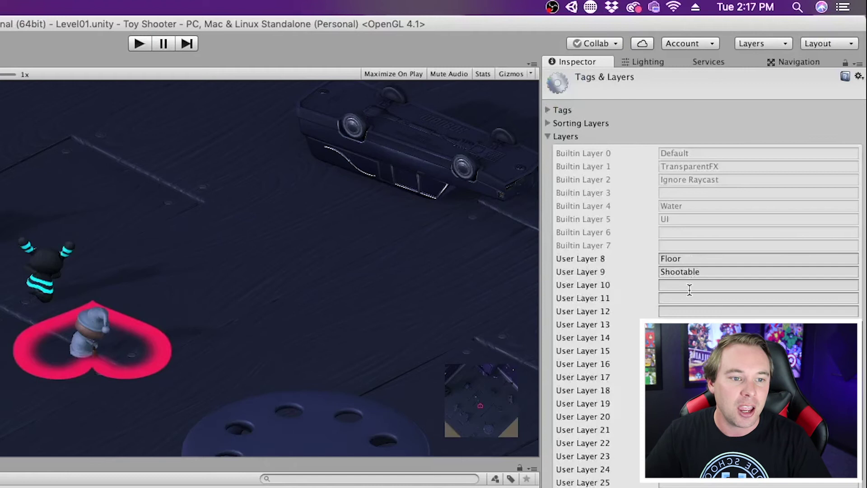
left_click(689, 288)
type("MiniMap")
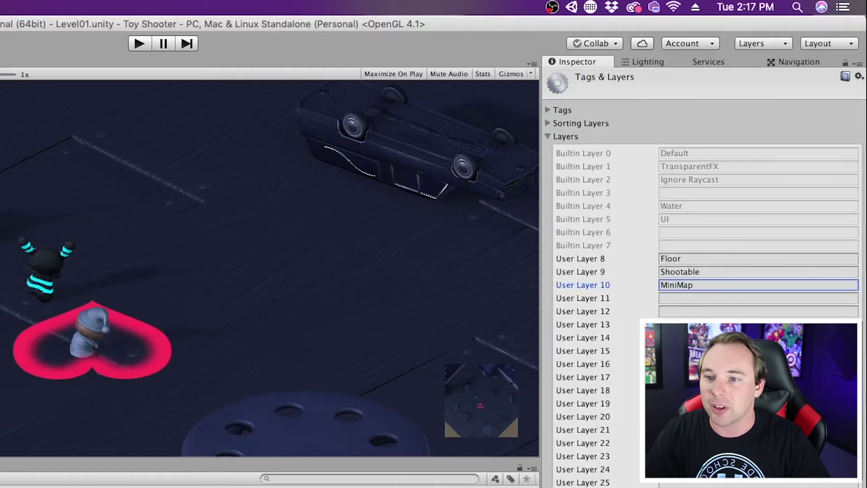
key("Return")
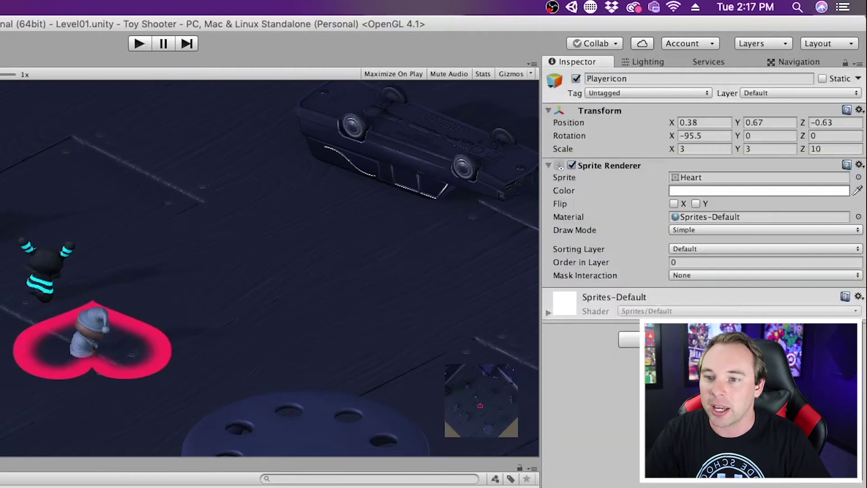
left_click(774, 93)
left_click(777, 175)
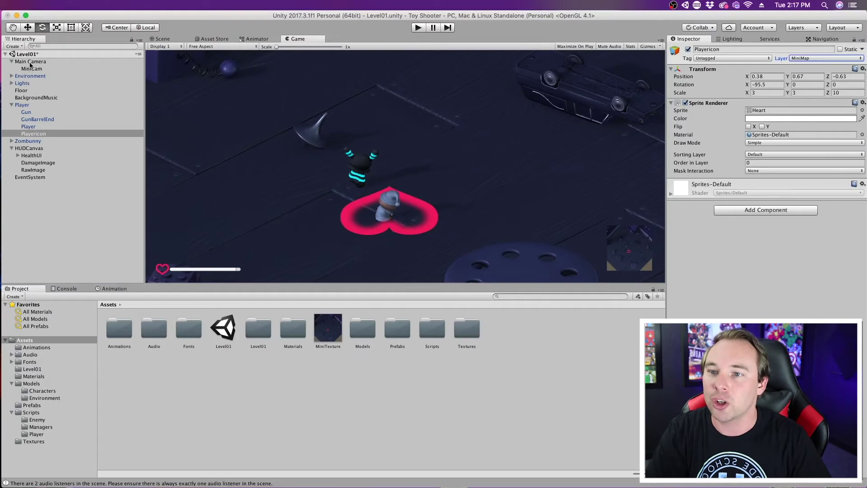
Limit the Main Camera's culling mask to Default, TransparentFX, Ignore Raycast, Water, UI, Floor and Shootable, leaving out MiniMap
left_click(30, 62)
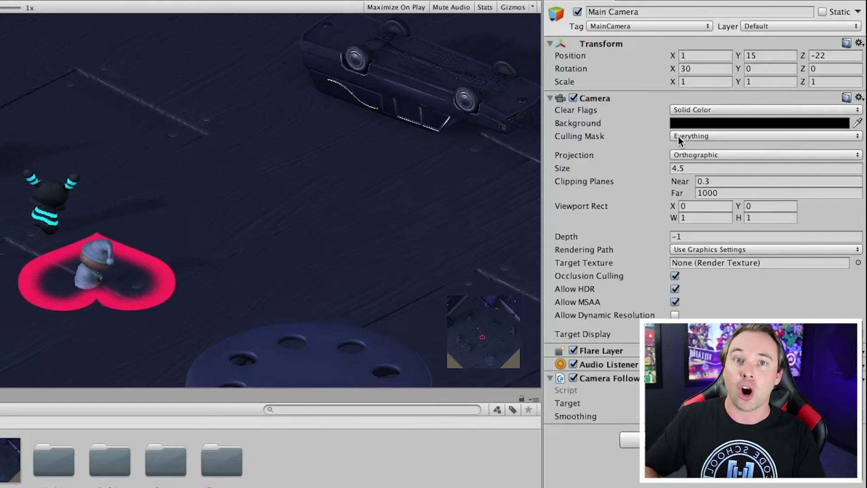
left_click(679, 137)
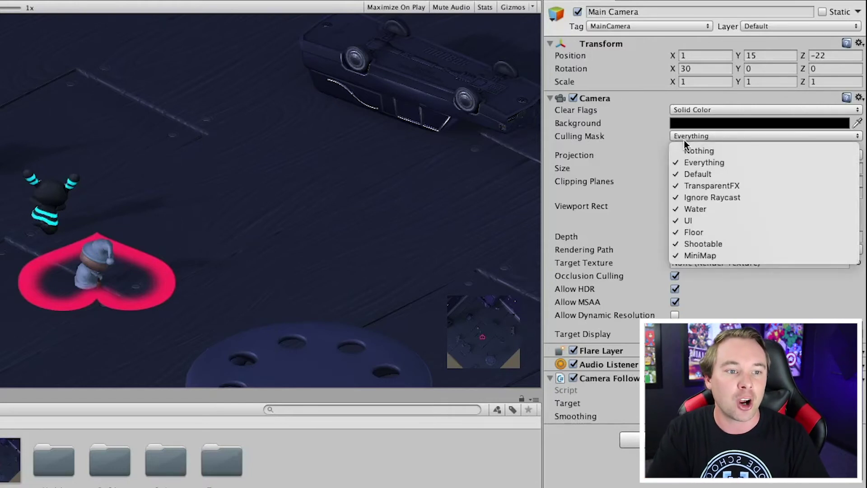
left_click(697, 151)
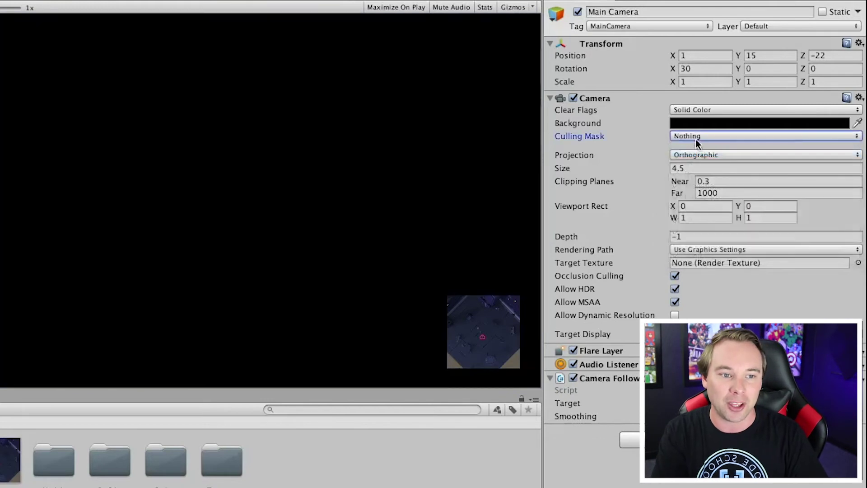
left_click(694, 136)
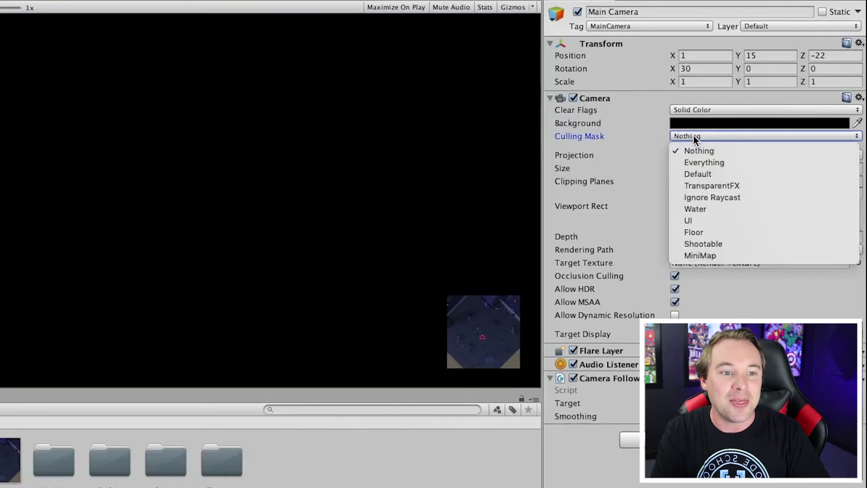
left_click(698, 174)
left_click(695, 136)
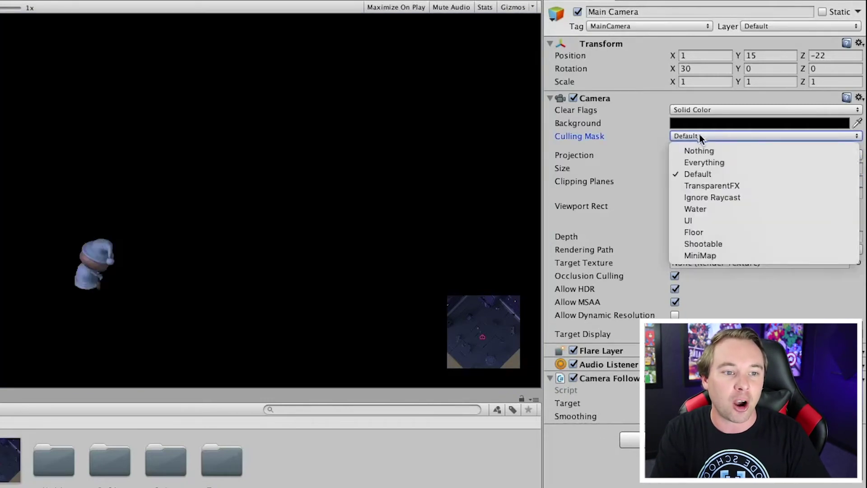
left_click(714, 185)
left_click(698, 136)
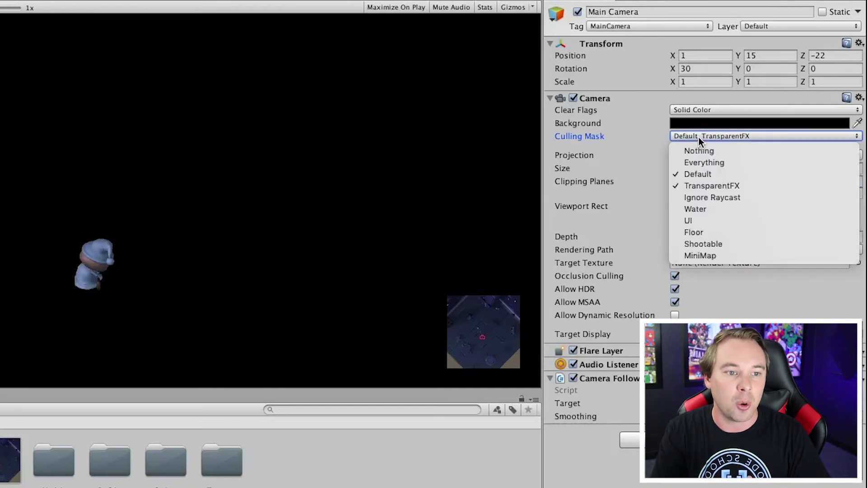
left_click(708, 197)
left_click(691, 137)
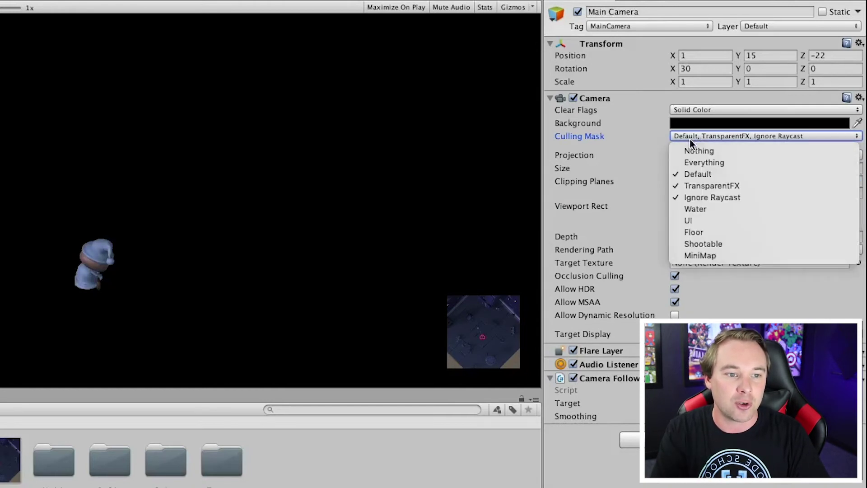
left_click(698, 209)
left_click(697, 137)
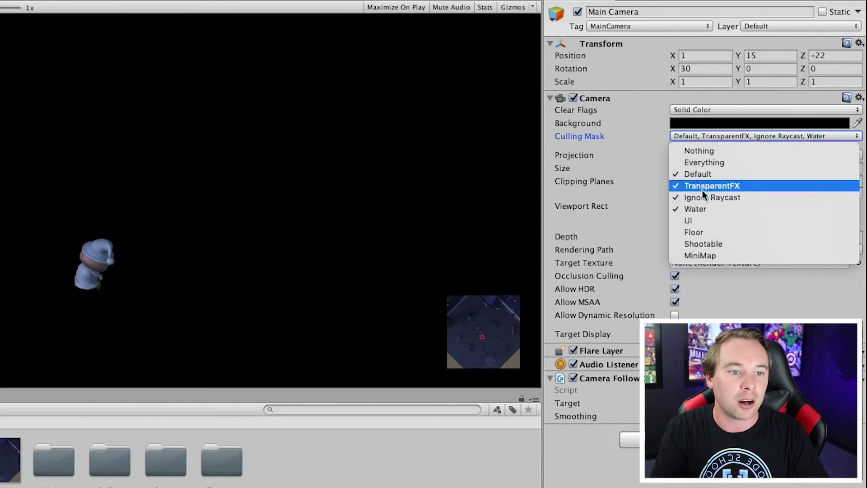
left_click(699, 219)
left_click(697, 139)
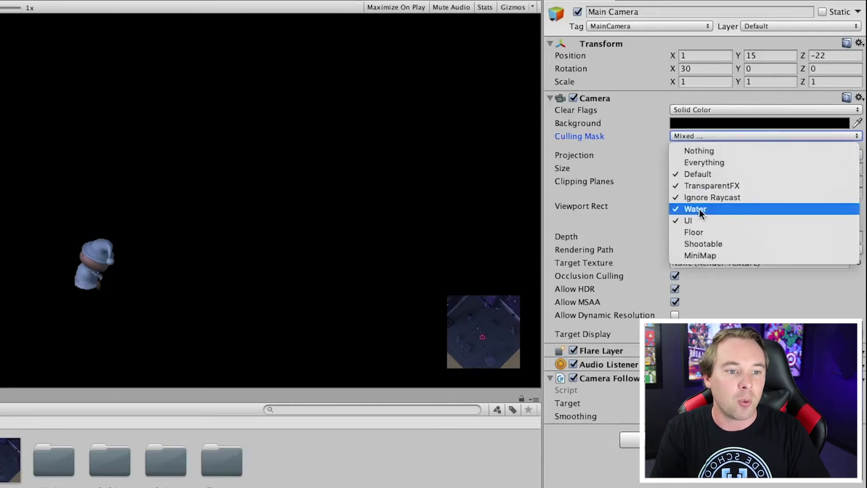
left_click(700, 229)
left_click(699, 133)
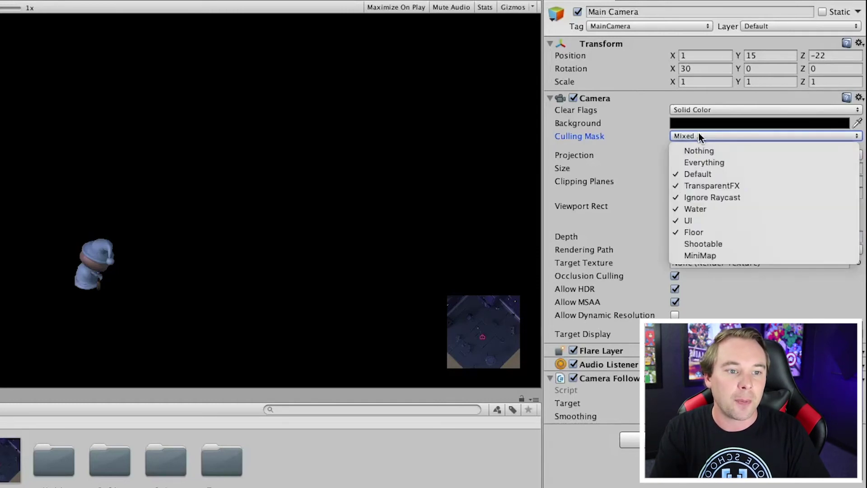
left_click(706, 244)
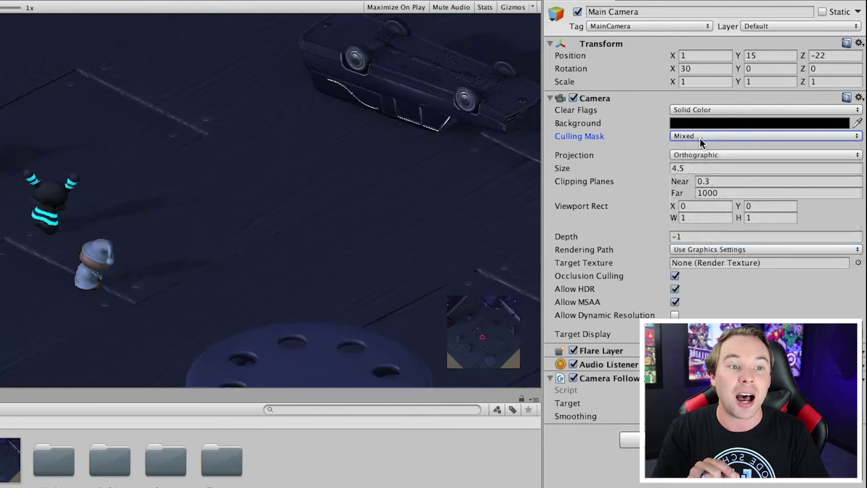
left_click(700, 138)
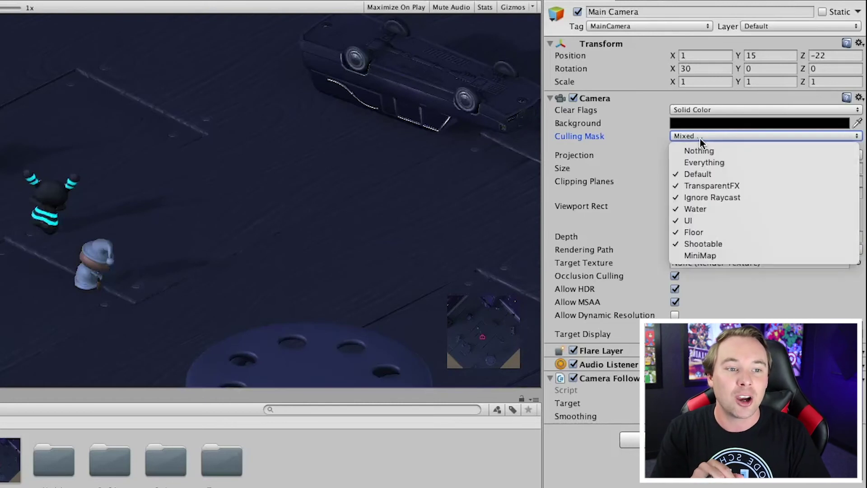
left_click(643, 141)
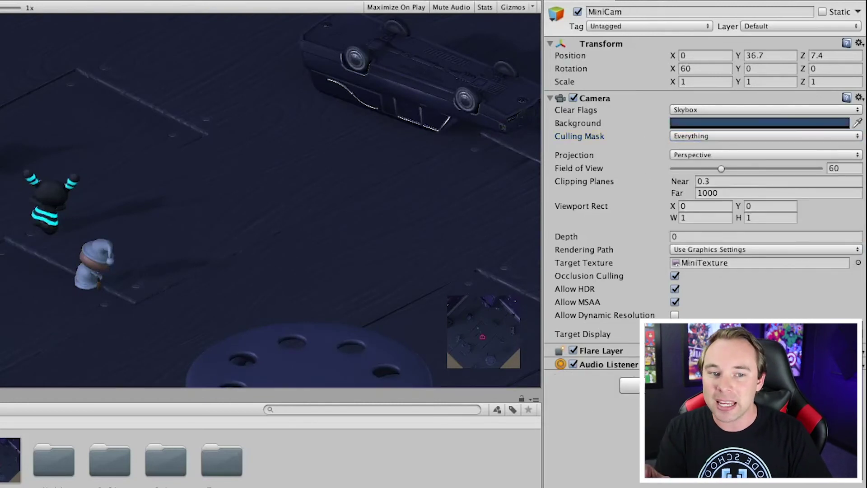
Set MiniCam's culling mask to render only the MiniMap layer
left_click(699, 137)
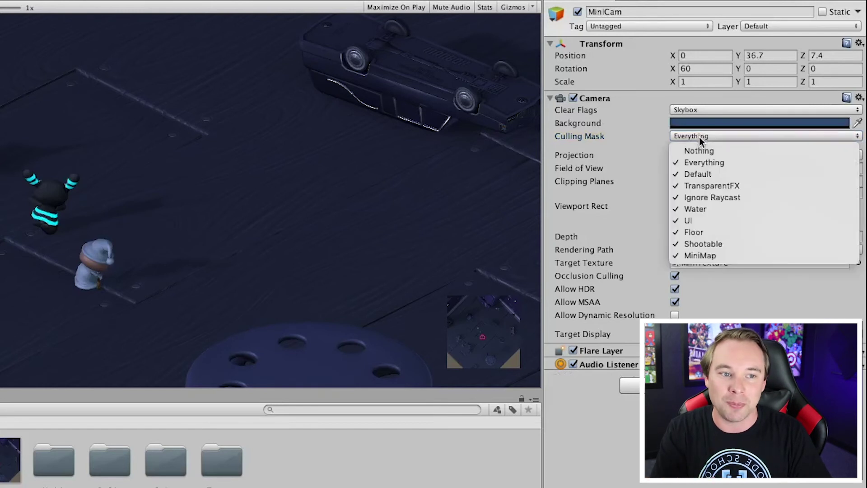
left_click(698, 150)
left_click(693, 135)
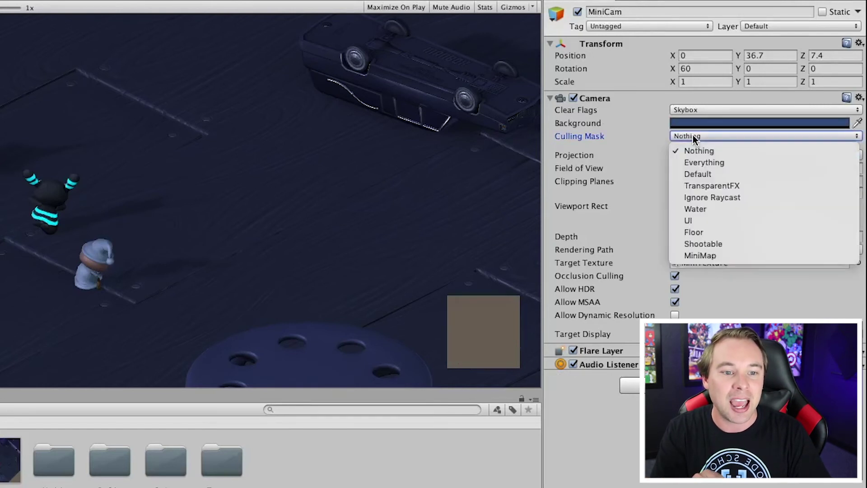
left_click(699, 255)
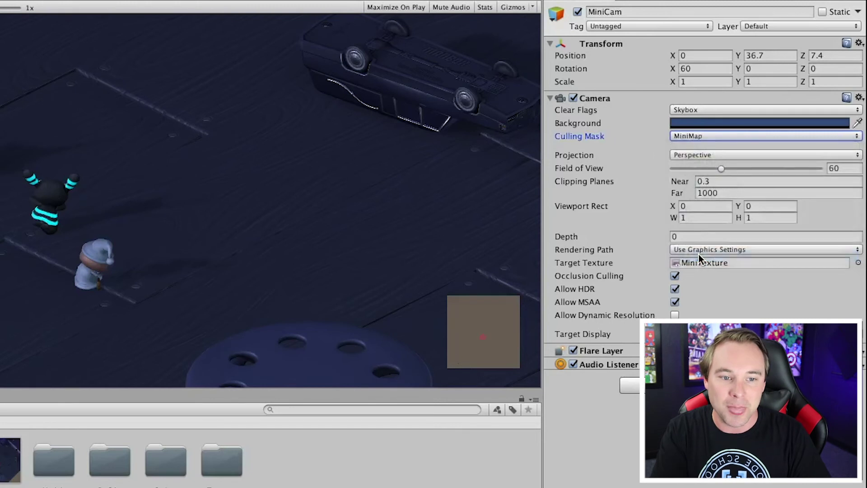